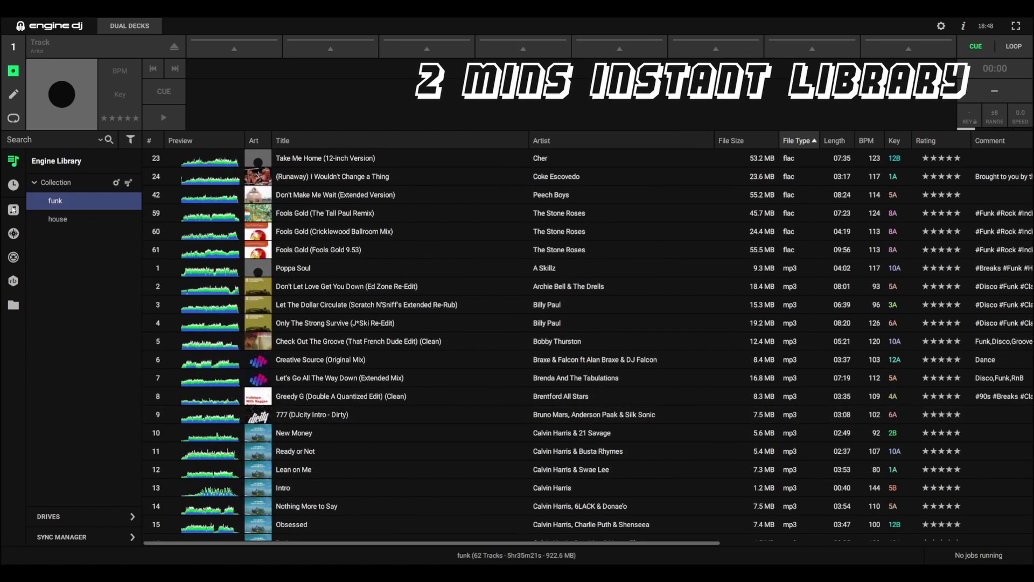
Step: View the house playlist, then the whole Collection, and start a new collection smartlist
click(58, 219)
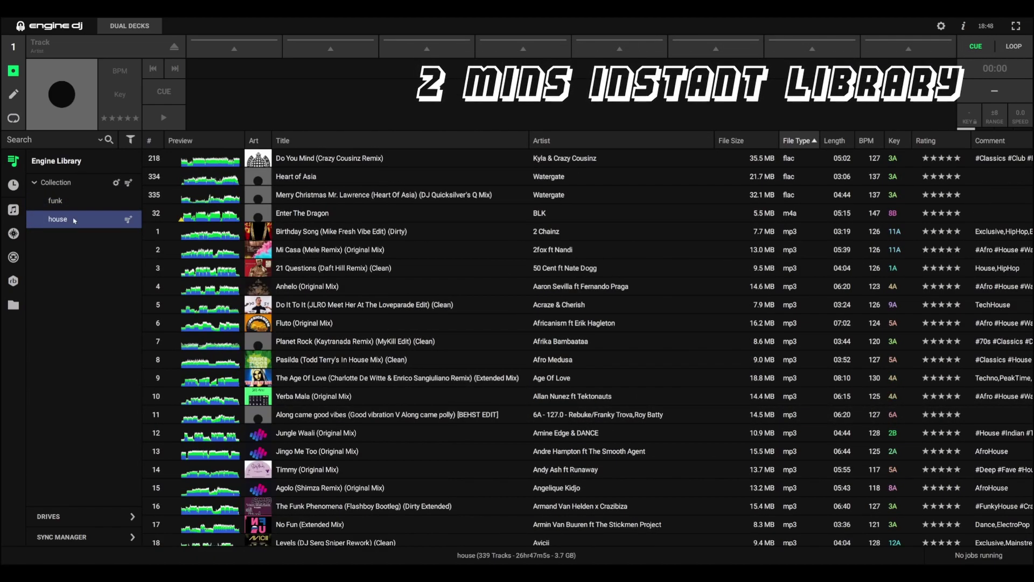
click(69, 183)
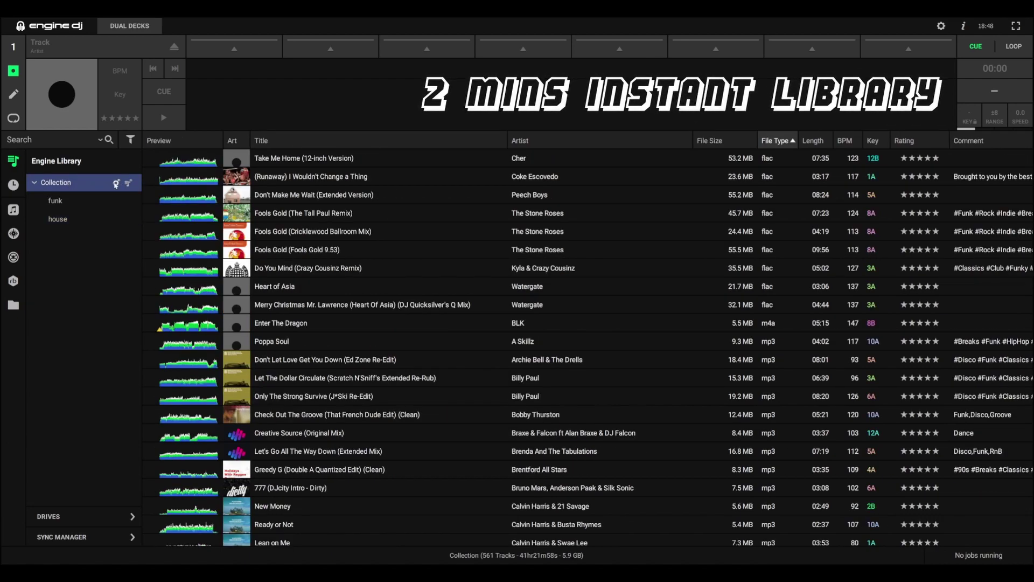
click(116, 183)
text(ALL FILES)
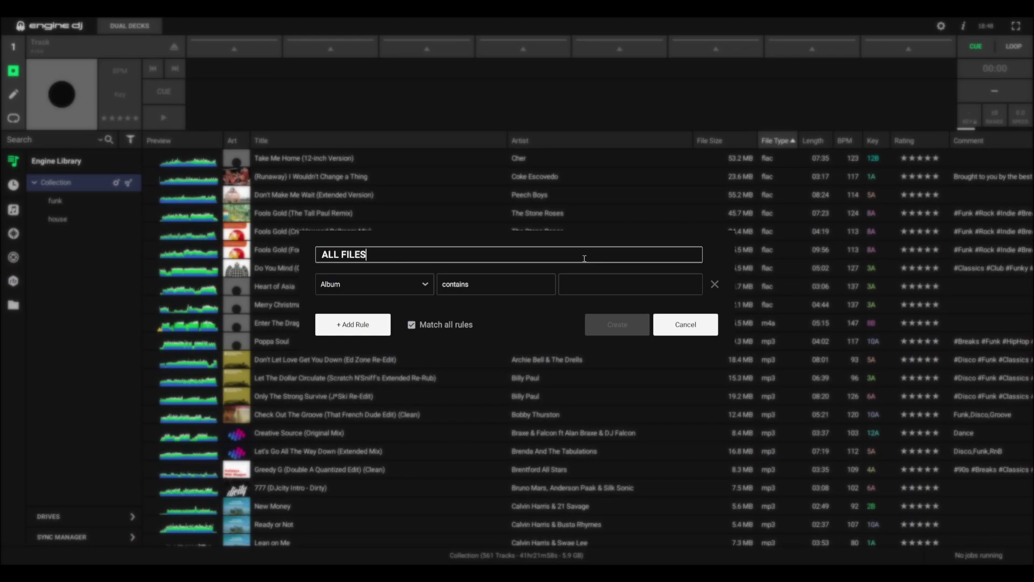
Step: Set the first rule to File Type is equal to wav
click(372, 284)
scroll(402, 353, down, 3)
scroll(369, 323, down, 2)
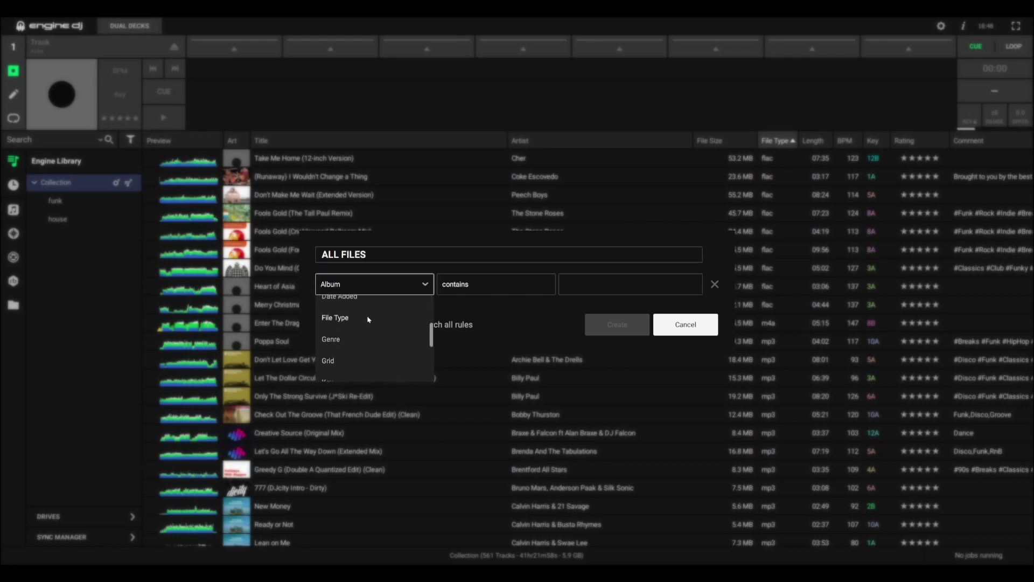
click(369, 317)
click(598, 279)
text(wav)
Step: Add a second File Type rule for mp3 and switch to matching any rule
click(353, 324)
click(411, 339)
click(419, 299)
click(363, 377)
click(606, 298)
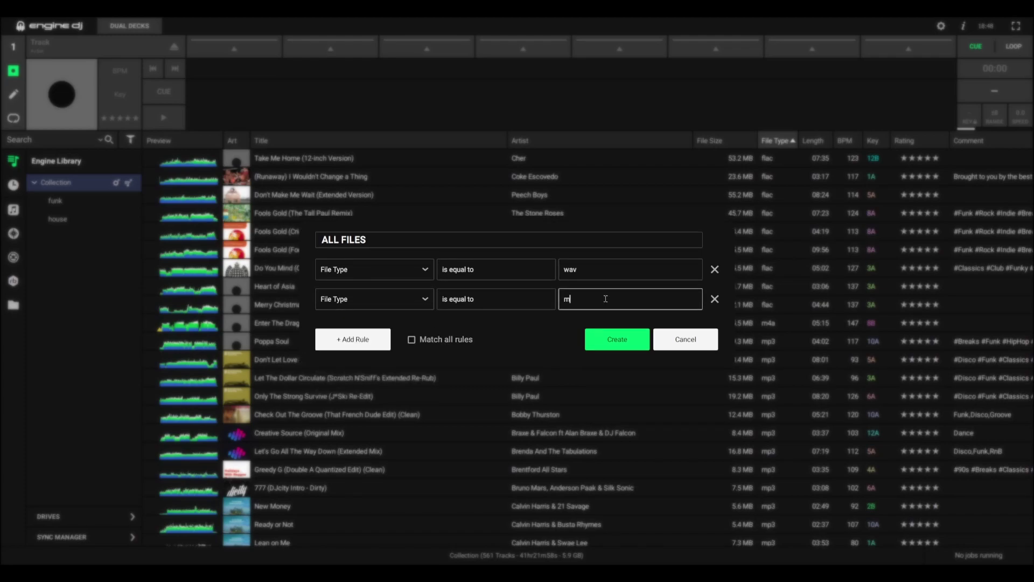
Step: Add a third File Type rule for m4a
click(353, 339)
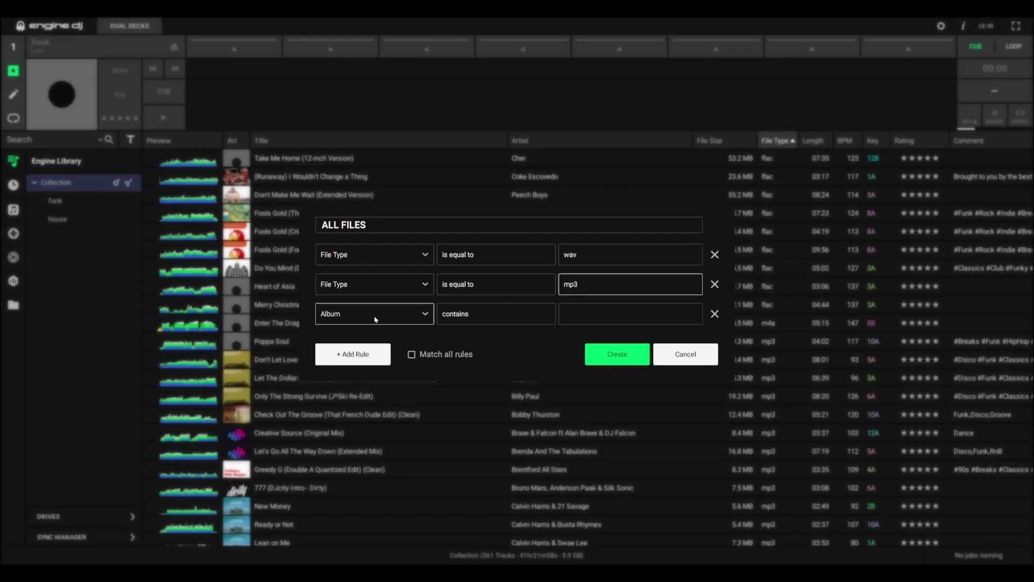
click(419, 314)
click(337, 369)
click(630, 313)
text(m4a)
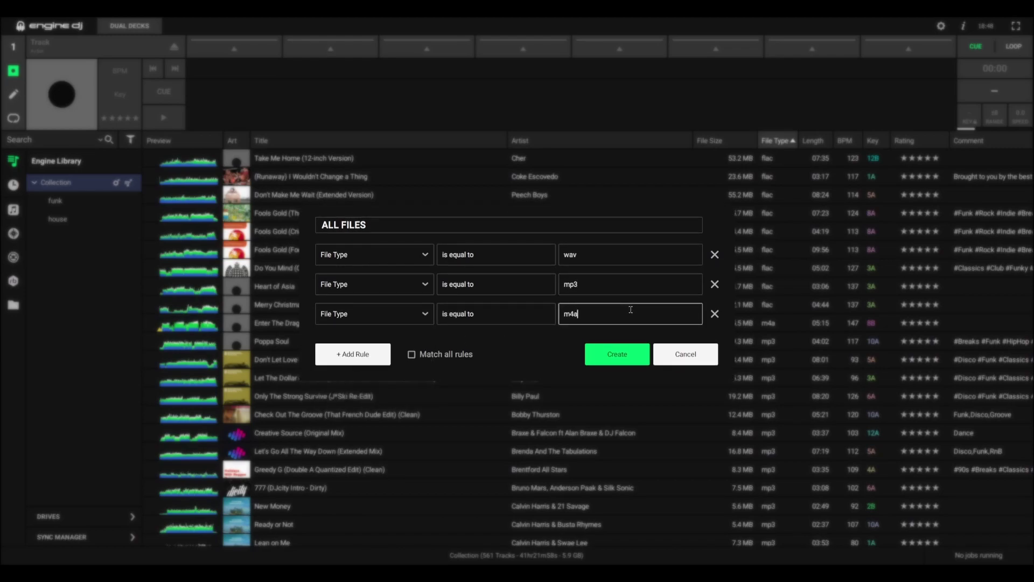
Step: Add fourth and fifth File Type rules for flac and aif
click(332, 352)
click(371, 329)
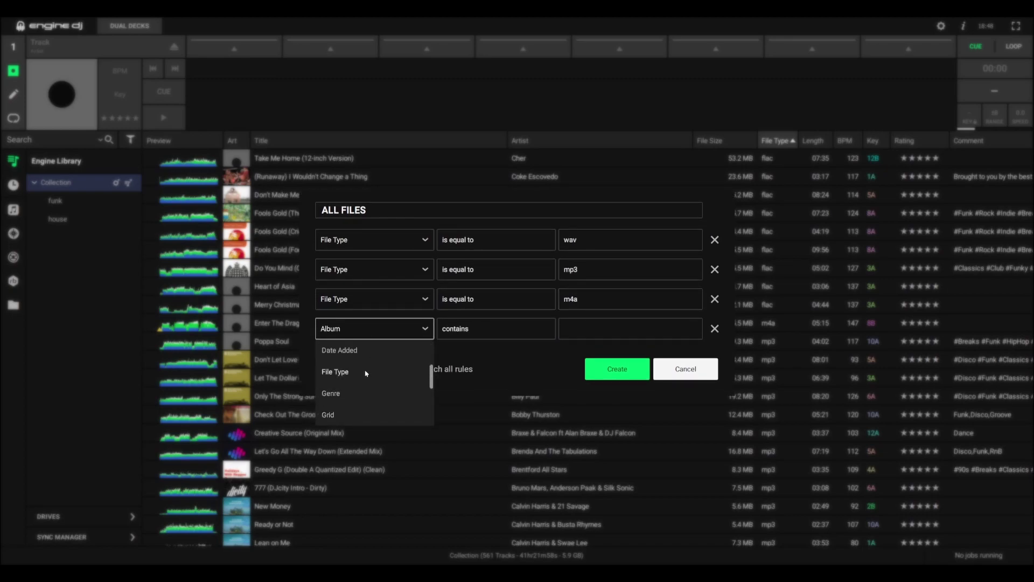
click(364, 369)
click(594, 329)
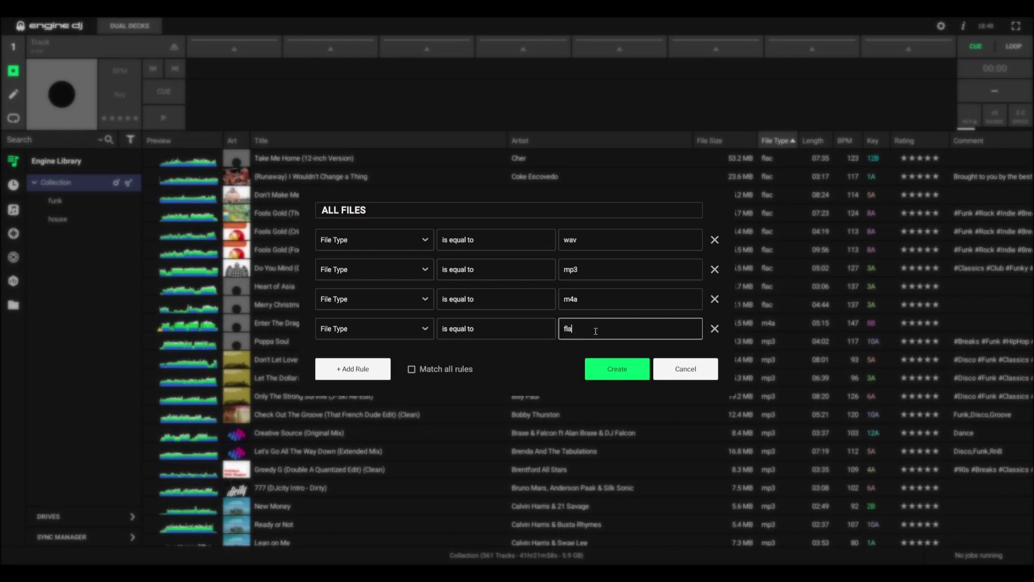
click(356, 375)
click(372, 343)
scroll(372, 421, down, 1)
scroll(372, 421, down, 2)
scroll(371, 421, down, 1)
scroll(372, 421, up, 2)
scroll(370, 418, up, 2)
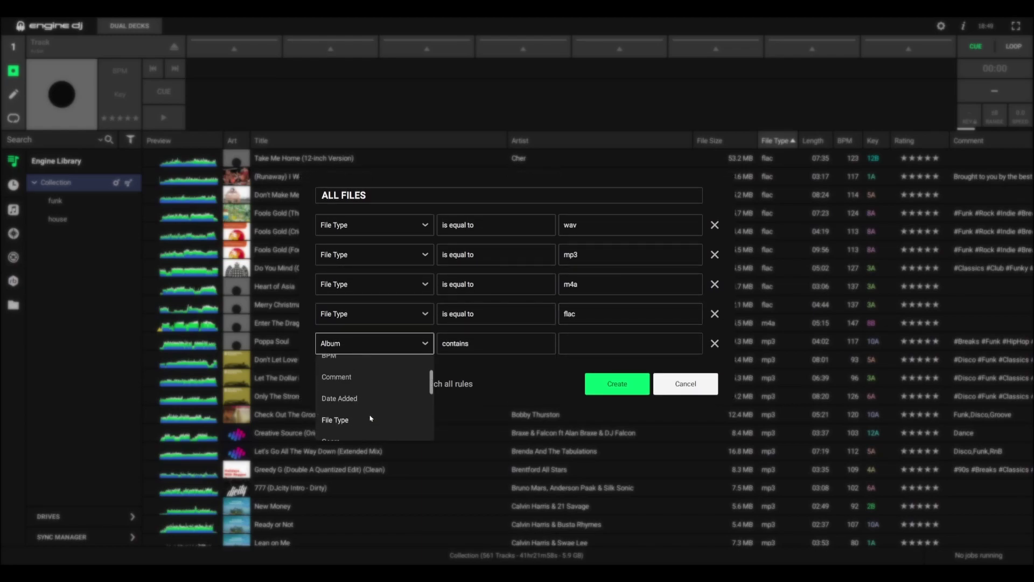
click(367, 420)
click(612, 342)
text(aif)
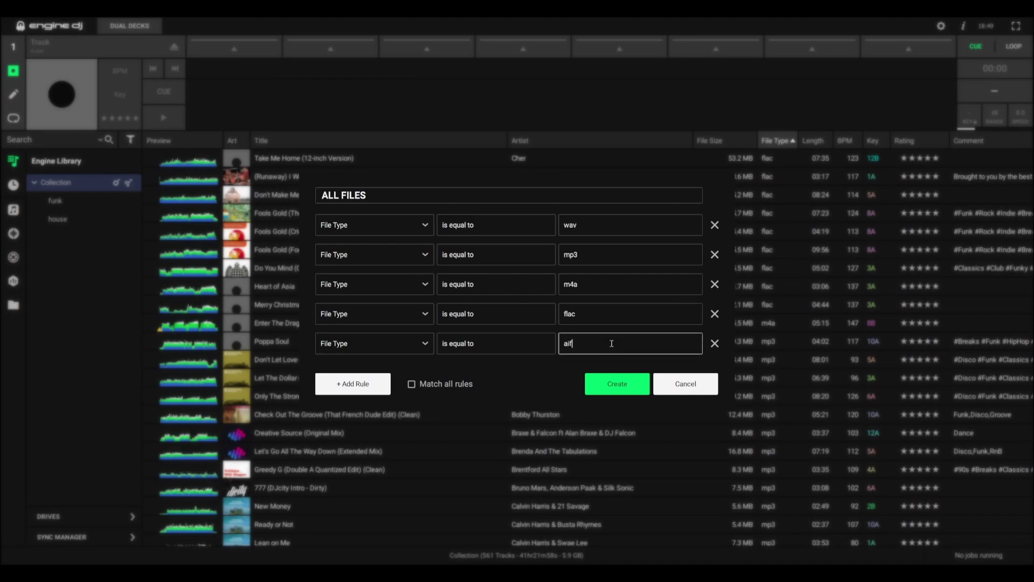
Step: Add a sixth File Type rule for aiff and create the ALL FILES smartlist
click(380, 384)
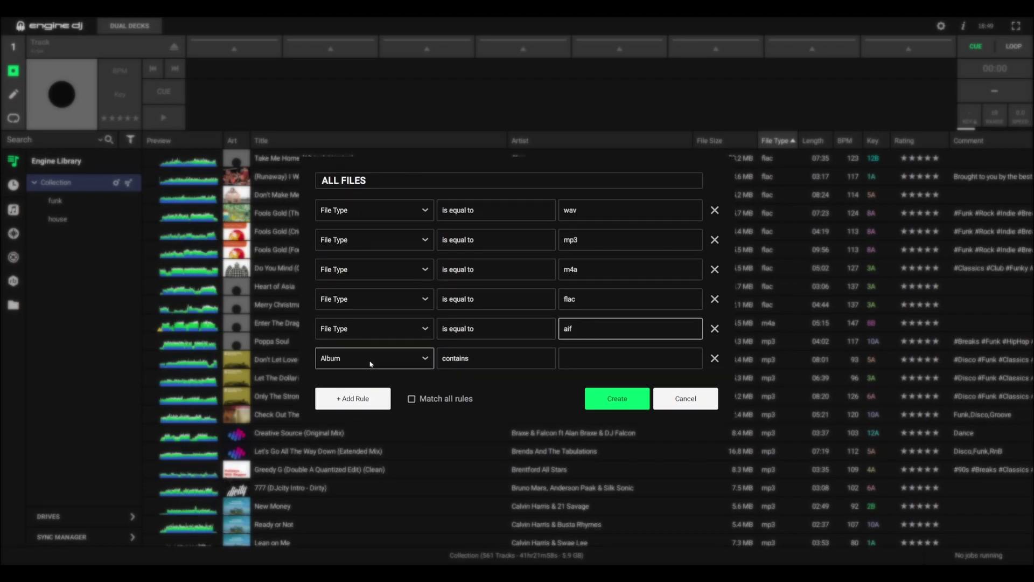
click(367, 358)
scroll(358, 427, down, 2)
scroll(358, 436, up, 1)
click(358, 439)
click(610, 356)
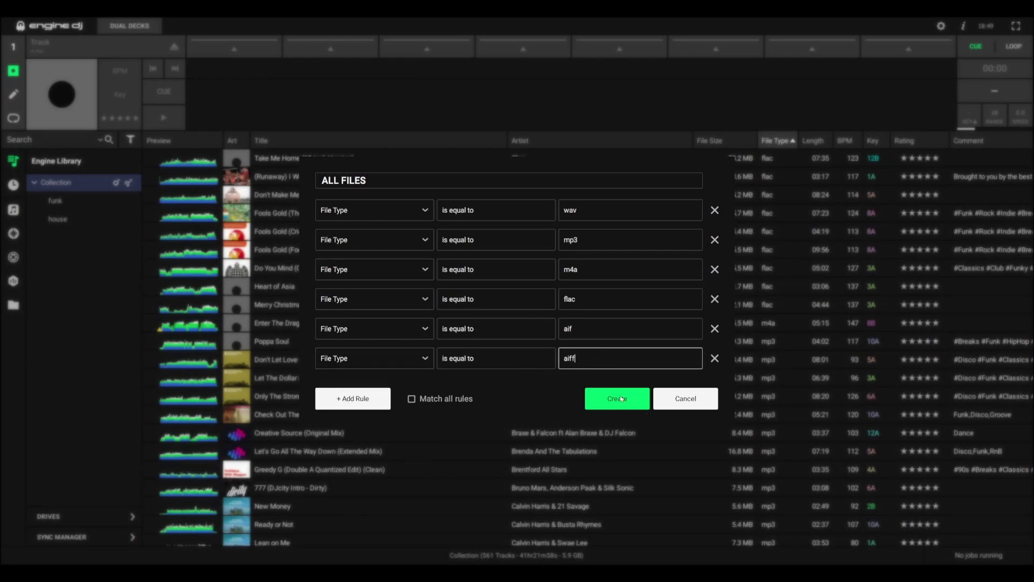
key(Return)
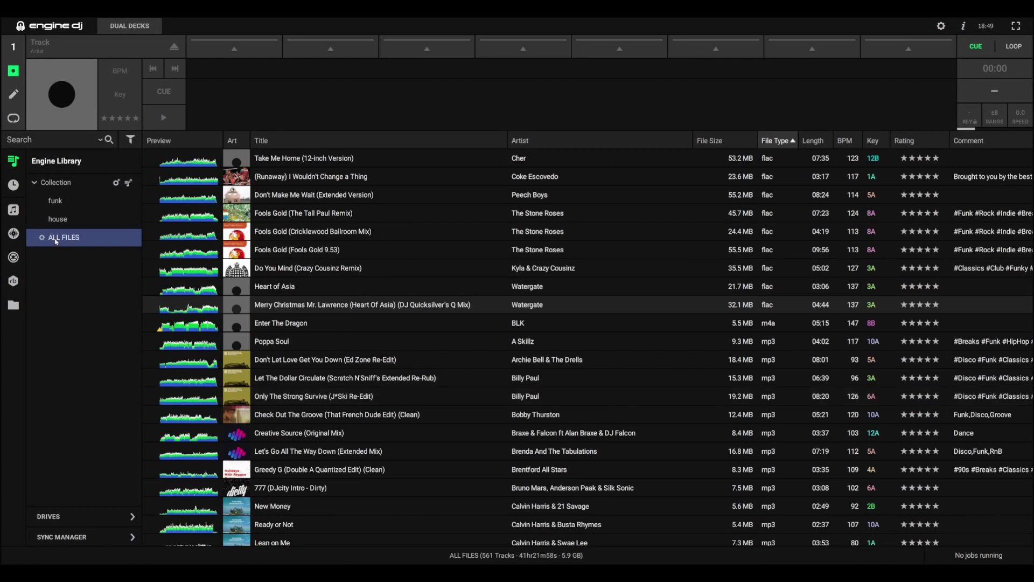
Step: Drag the ALL FILES smartlist above funk and house in the sidebar
drag(65, 237, 65, 198)
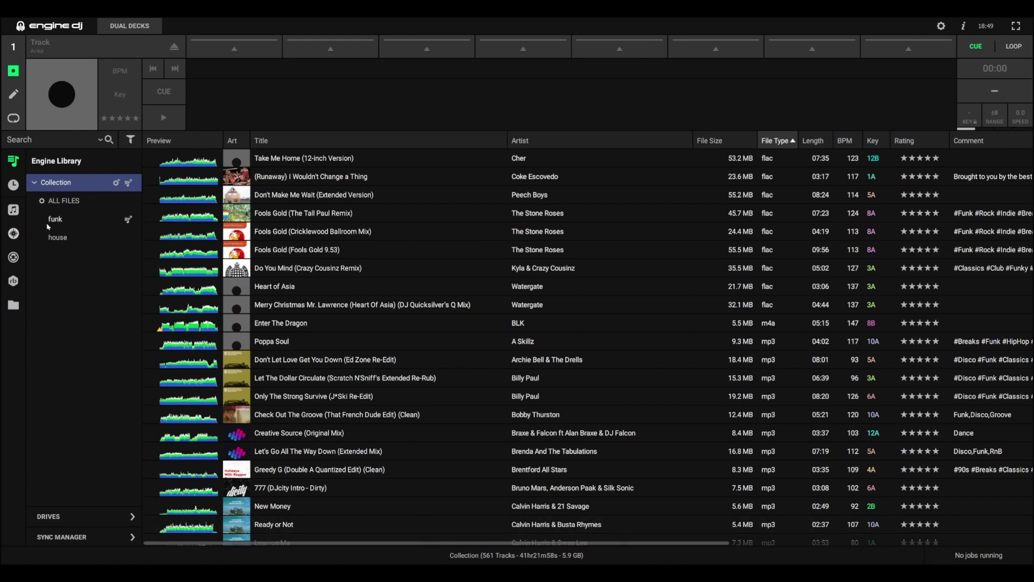
right_click(47, 203)
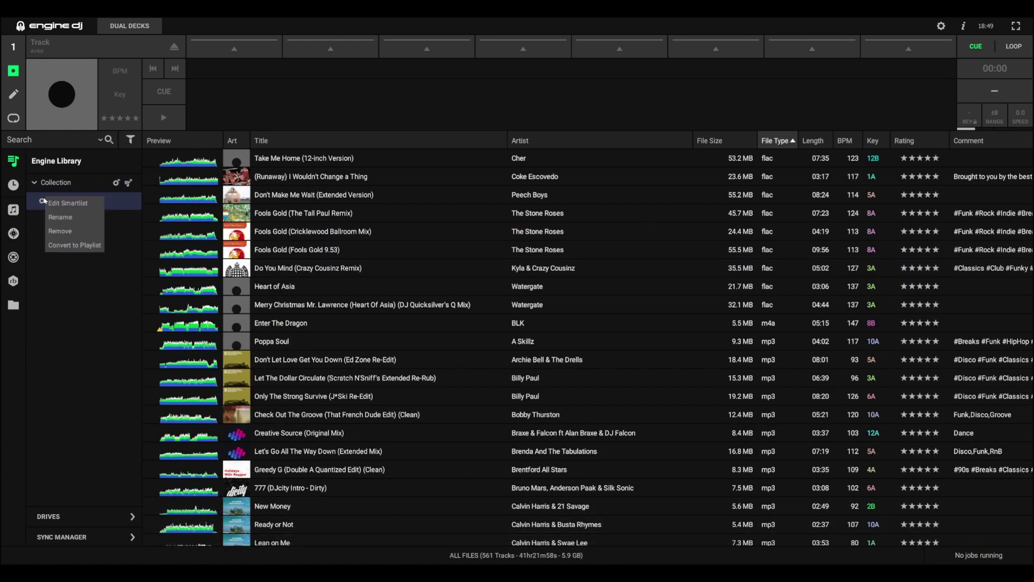
Step: Rename the ALL FILES smartlist to ALL TRACKS, then show the whole Collection again
click(70, 210)
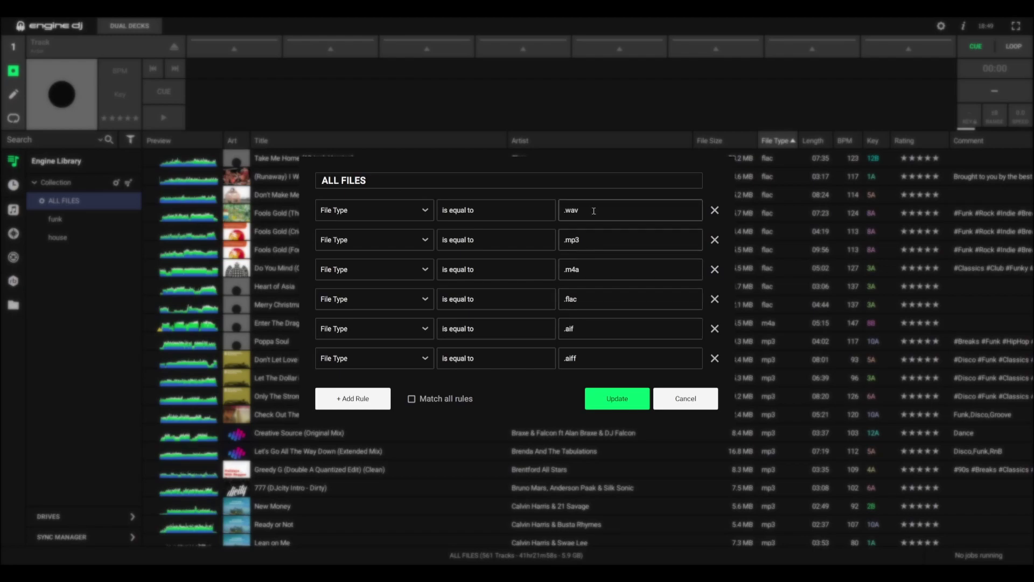
click(378, 181)
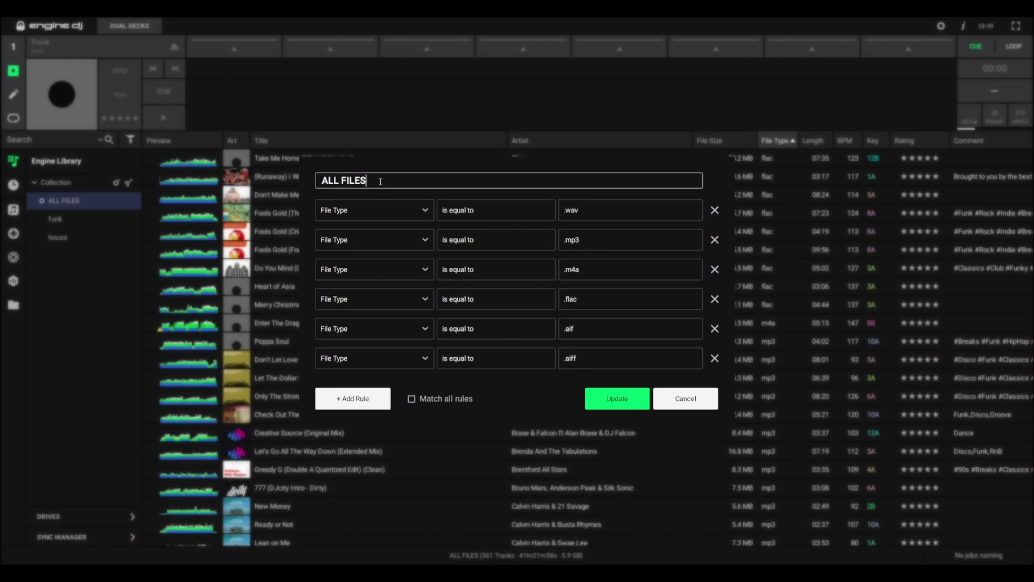
key(BackSpace)
key(BackSpace)
key(BackSpace)
text(RAC)
key(BackSpace)
key(BackSpace)
key(BackSpace)
text(TRAC)
click(598, 398)
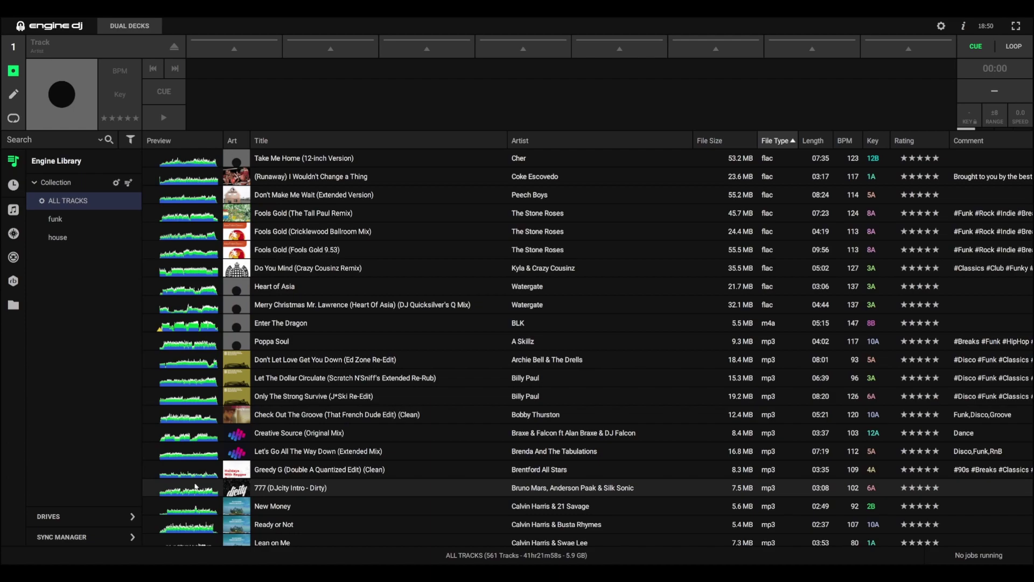
key(Up)
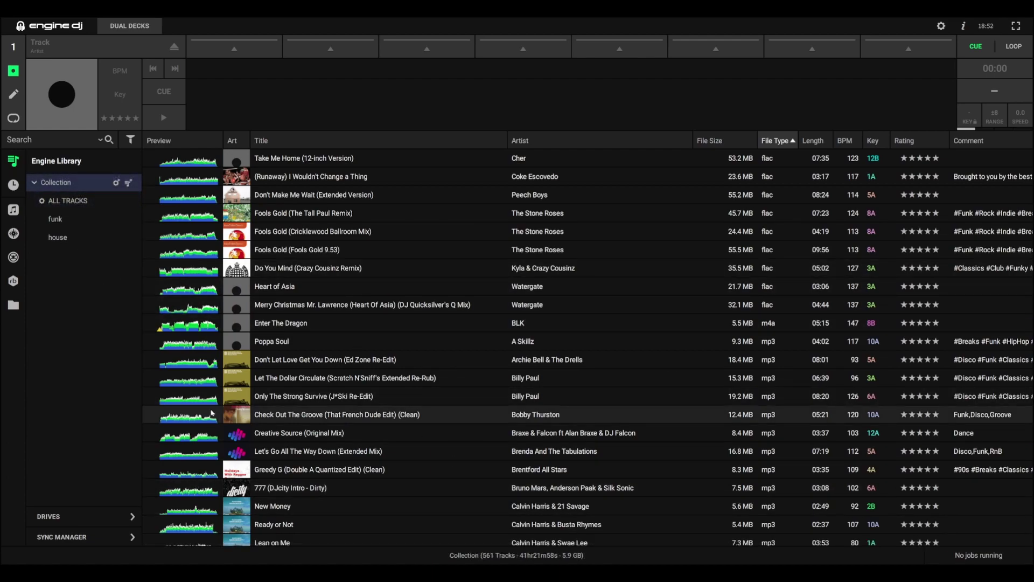
Step: In Sync Manager, export all playlists and smartlists (ALL TRACKS, funk, house) to USB_SSD
click(80, 537)
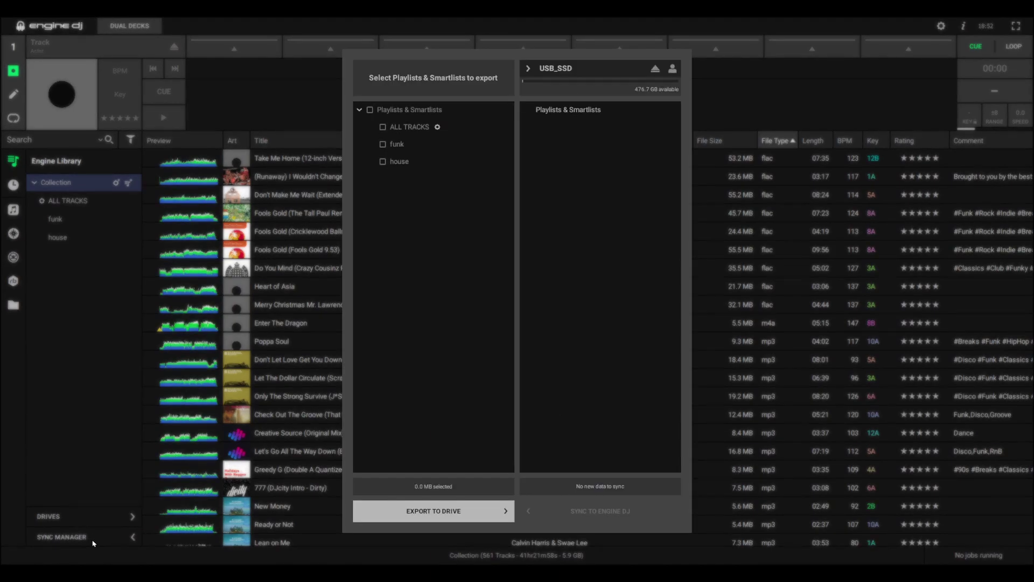
click(370, 110)
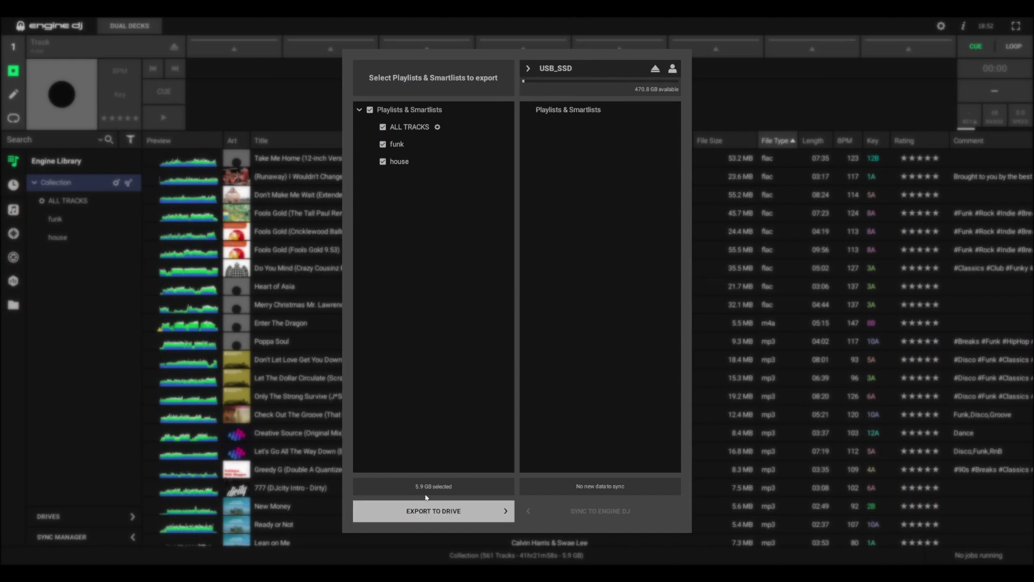
click(428, 512)
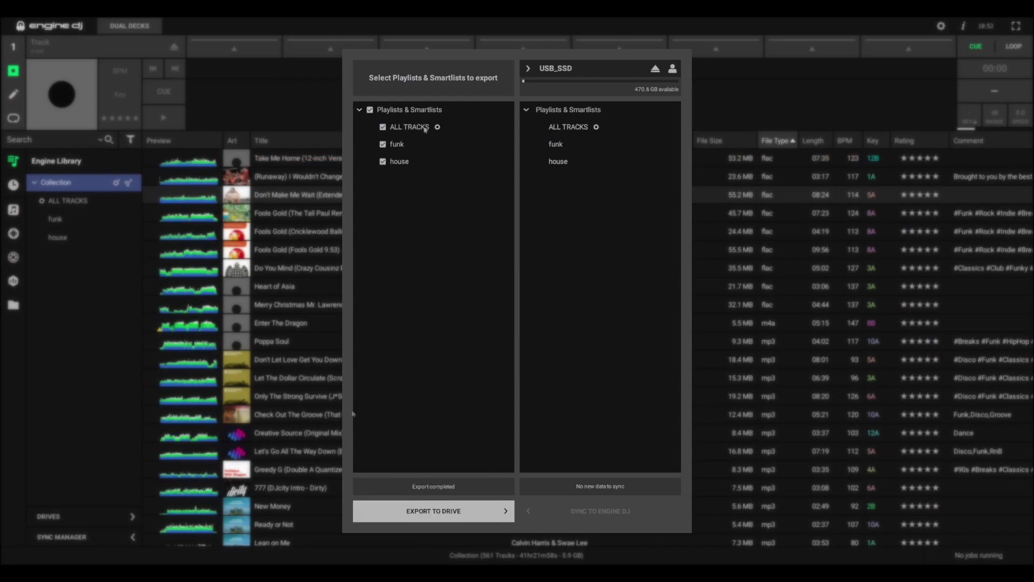
Step: Close the export window and show the Drives list with C:, D: and USB_SSD
click(780, 369)
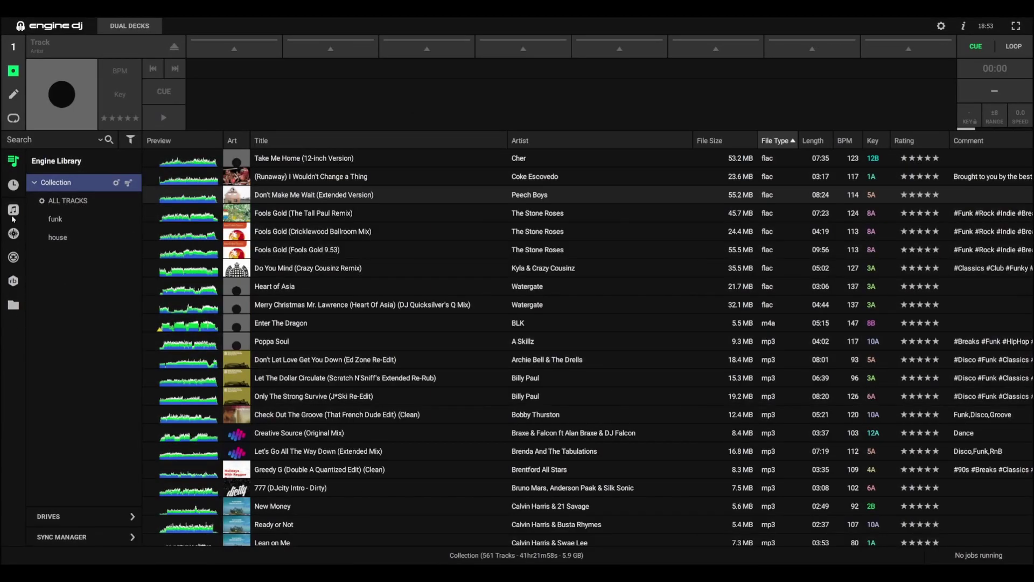
click(49, 516)
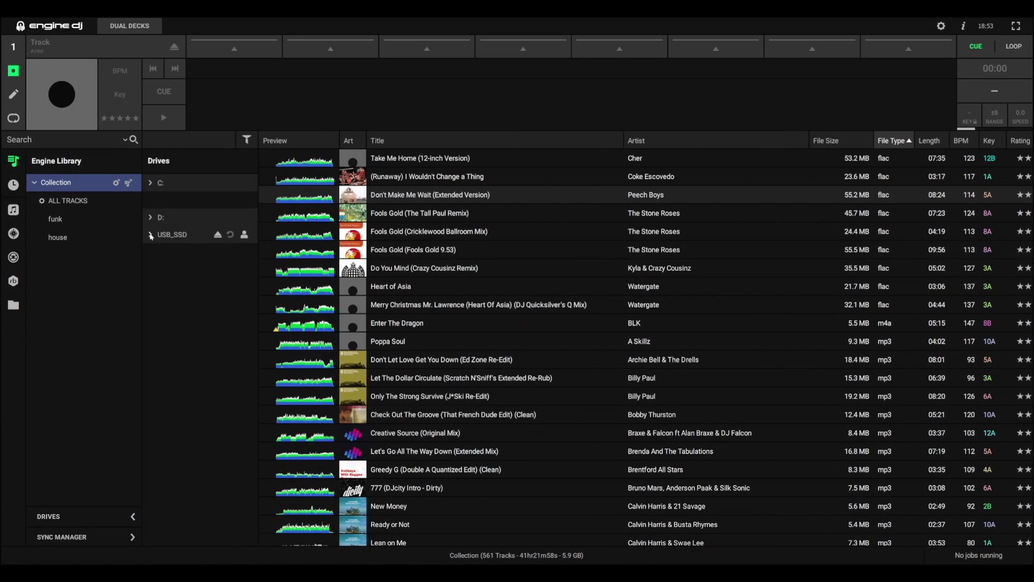